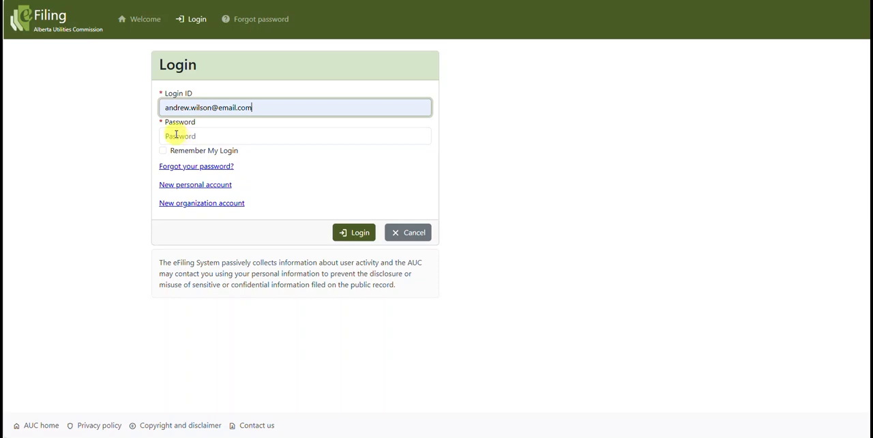
Log in with the account password and continue into the eFiling system.
{"action": "left_click", "coordinate": [171, 136]}
{"action": "type", "text": "••••"}
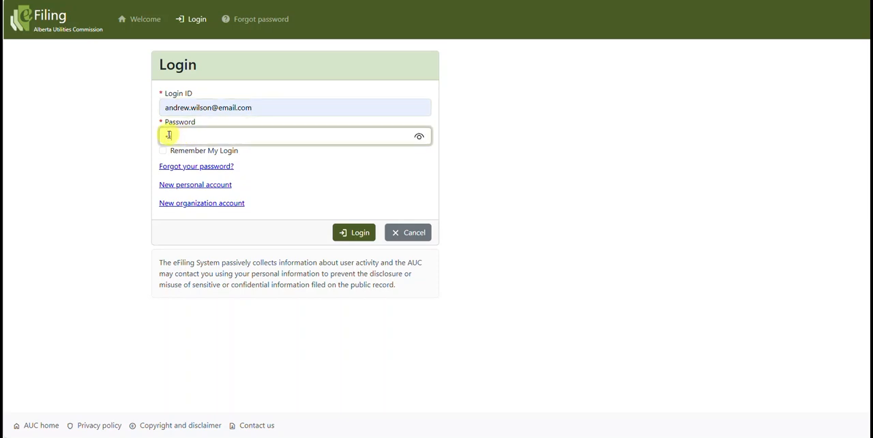
{"action": "type", "text": "••••"}
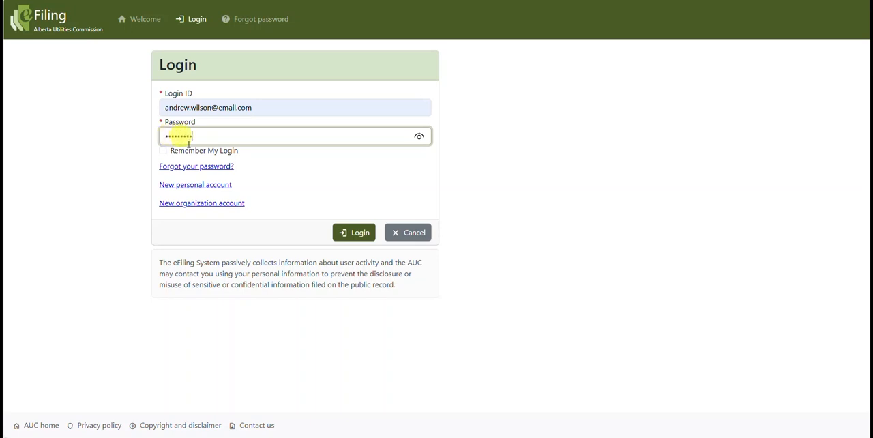
{"action": "left_click", "coordinate": [356, 235]}
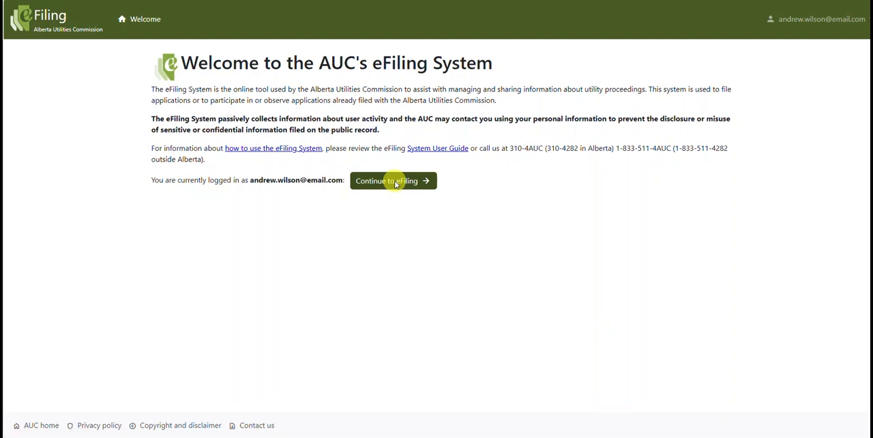
{"action": "left_click", "coordinate": [395, 182]}
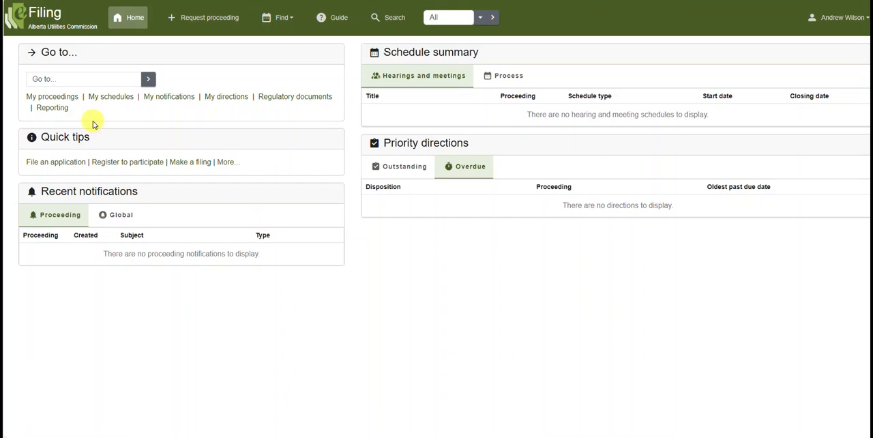
Go to proceeding 29874 and decline the immediate offer to register to participate.
{"action": "left_click", "coordinate": [53, 79]}
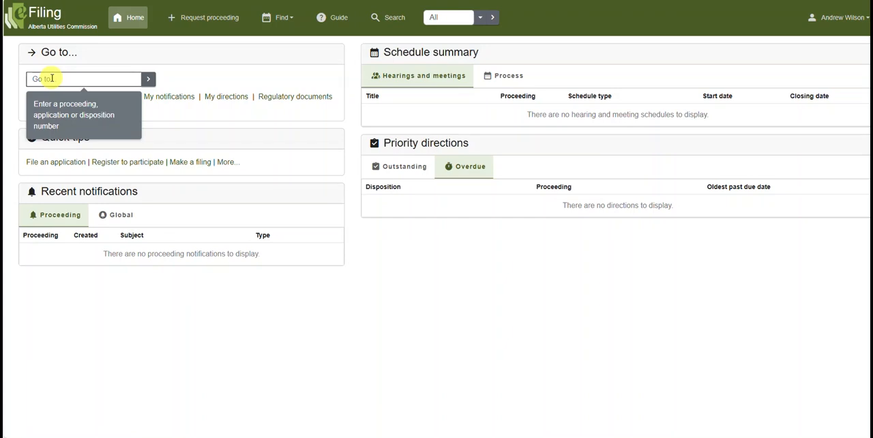
{"action": "left_click", "coordinate": [51, 79]}
{"action": "type", "text": "29874"}
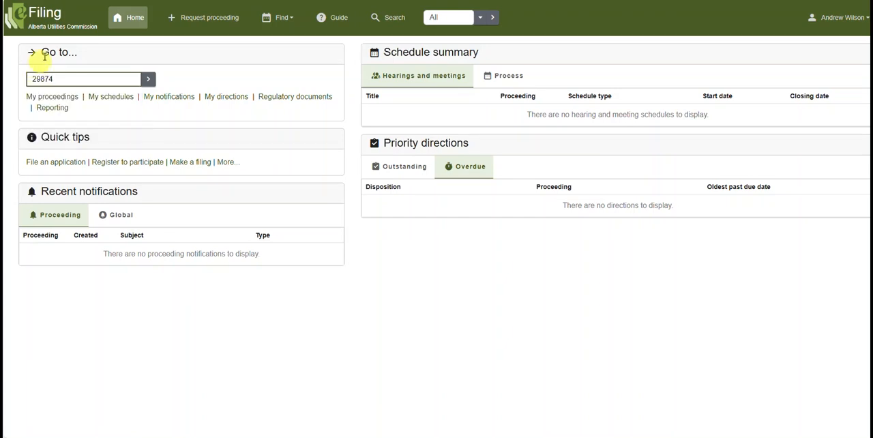
{"action": "left_click", "coordinate": [149, 80]}
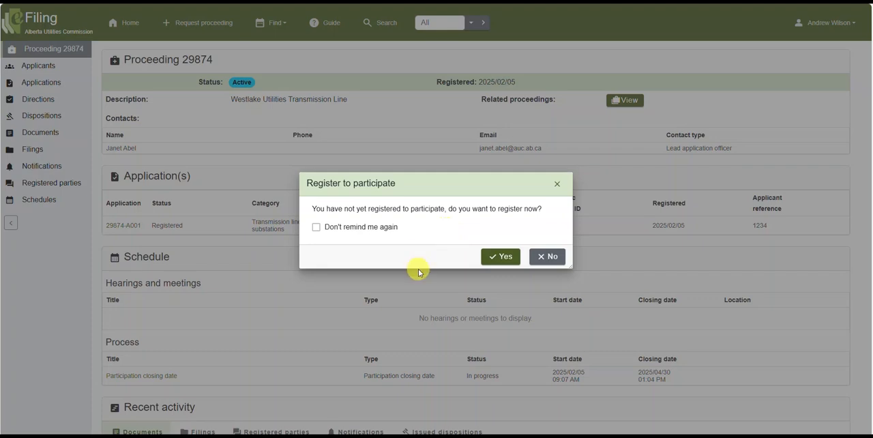
{"action": "left_click", "coordinate": [548, 256]}
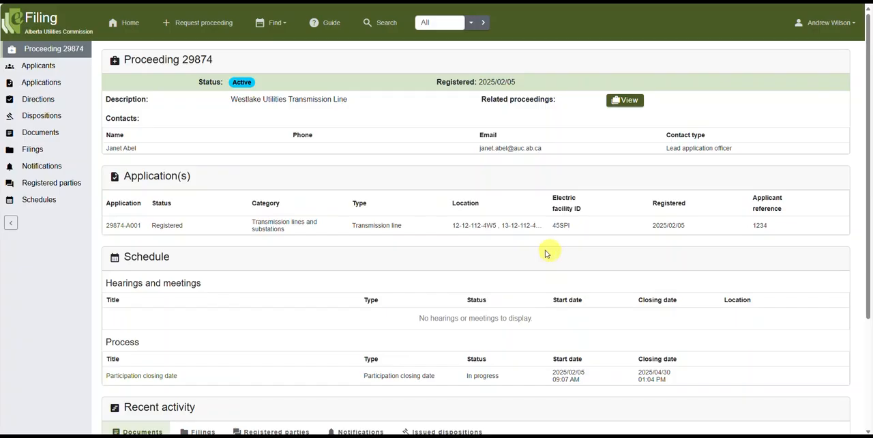
Start registering to participate from the proceeding's registered parties, agreeing to the AUC privacy policy both times.
{"action": "left_click", "coordinate": [52, 188]}
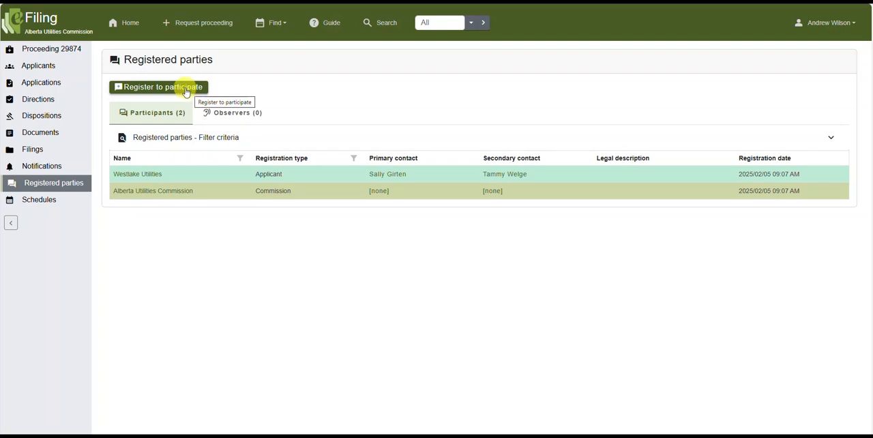
{"action": "left_click", "coordinate": [186, 92]}
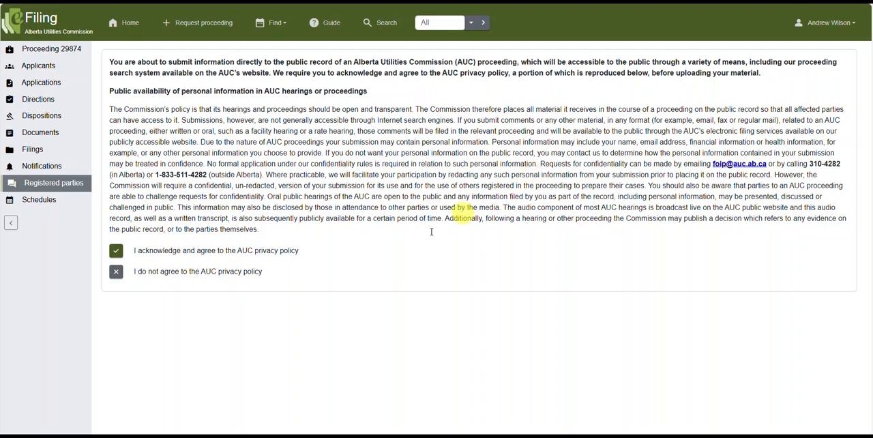
{"action": "left_click", "coordinate": [114, 255]}
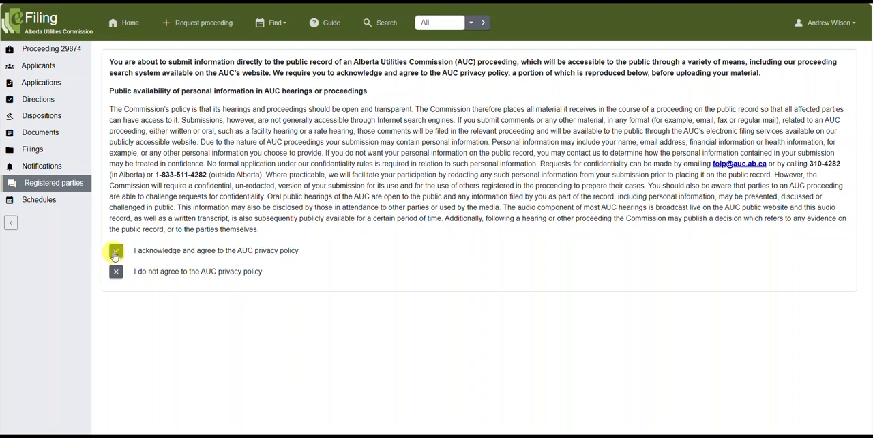
{"action": "left_click", "coordinate": [114, 256]}
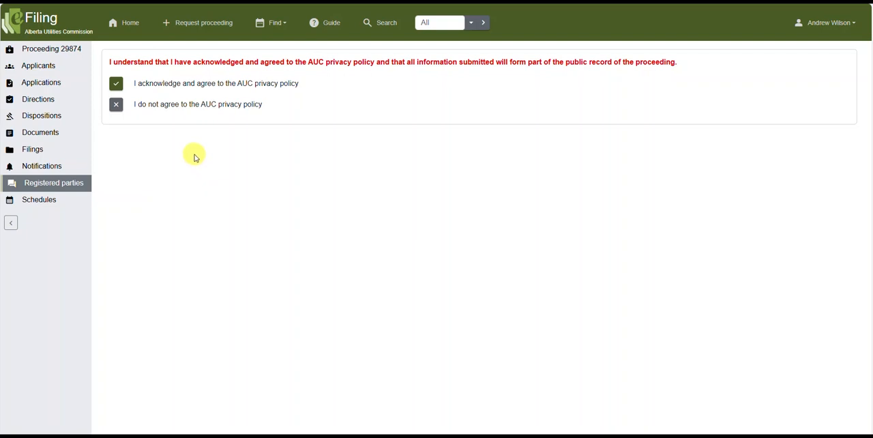
{"action": "left_click", "coordinate": [116, 85]}
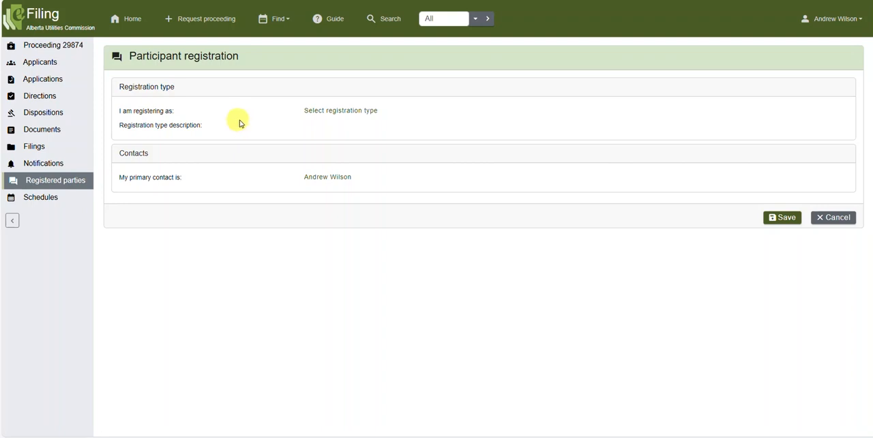
Set the registration type to Intervener.
{"action": "left_click", "coordinate": [369, 120]}
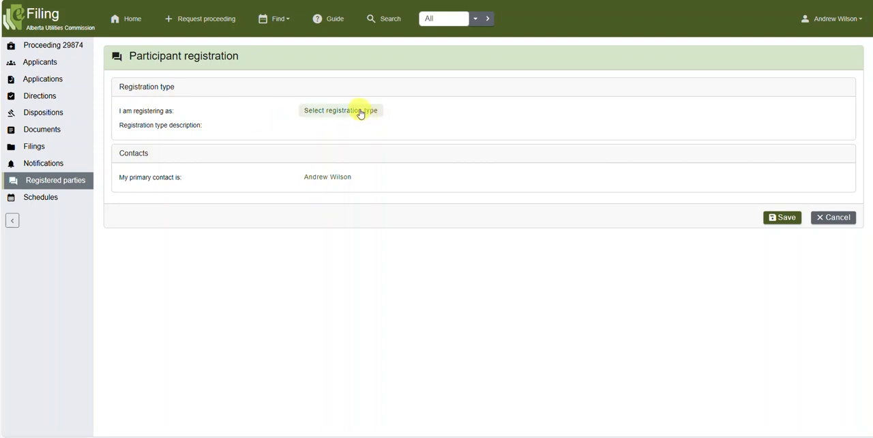
{"action": "left_click", "coordinate": [361, 113]}
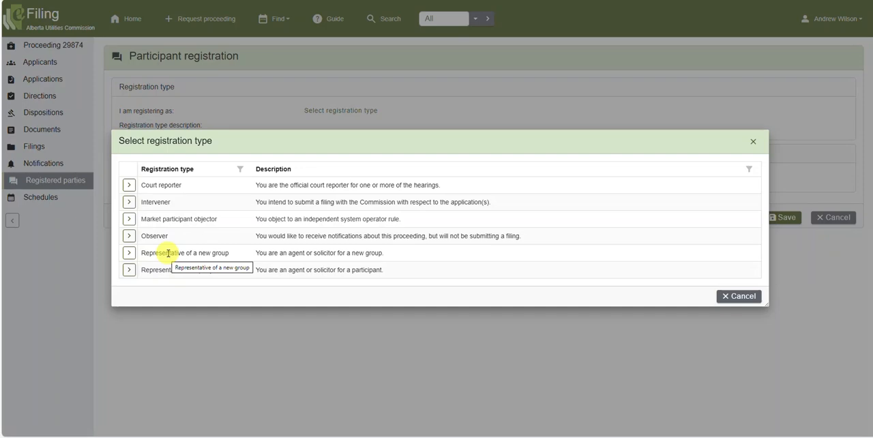
{"action": "left_click", "coordinate": [129, 202]}
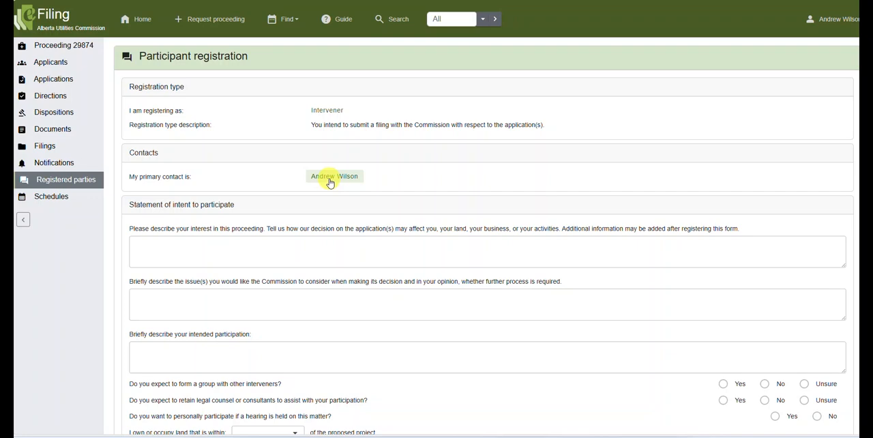
Paste the statement of interest as a landowner on the proposed transmission line route, citing land value, vegetation control, increased traffic, peace and privacy.
{"action": "scroll", "coordinate": [329, 182], "scroll_direction": "down", "scroll_amount": 2}
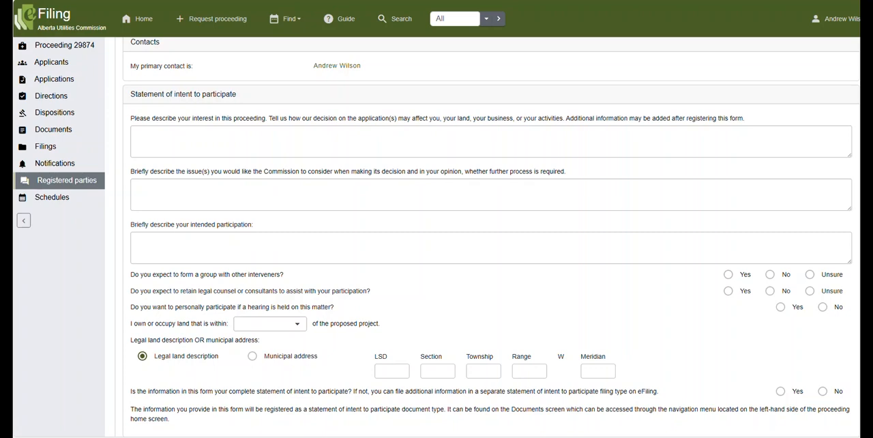
{"action": "left_click", "coordinate": [154, 137]}
{"action": "key", "text": "ctrl+v"}
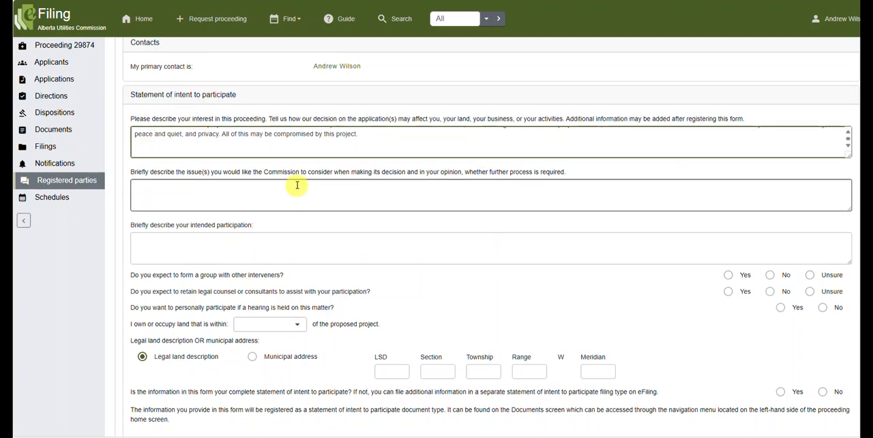
{"action": "scroll", "coordinate": [293, 183], "scroll_direction": "up", "scroll_amount": 2}
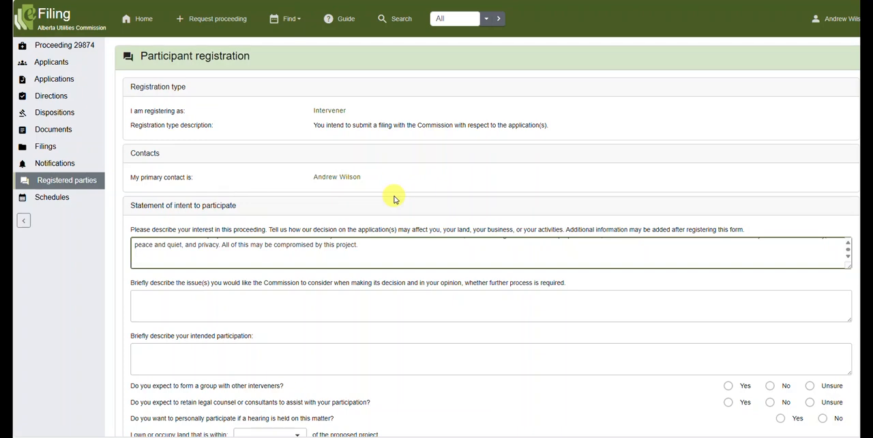
{"action": "left_click", "coordinate": [375, 256]}
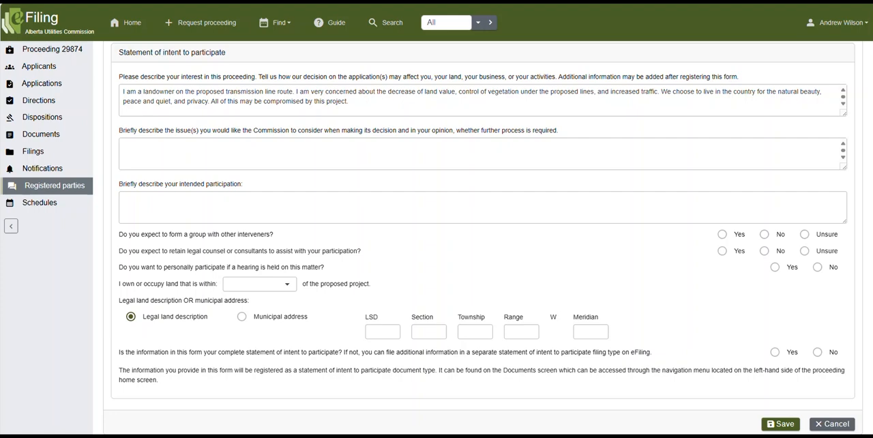
Paste the issues for the Commission (route, real estate values, traffic, vegetation control) and the intended participation of submitting evidence and attending any hearing.
{"action": "left_click", "coordinate": [128, 150]}
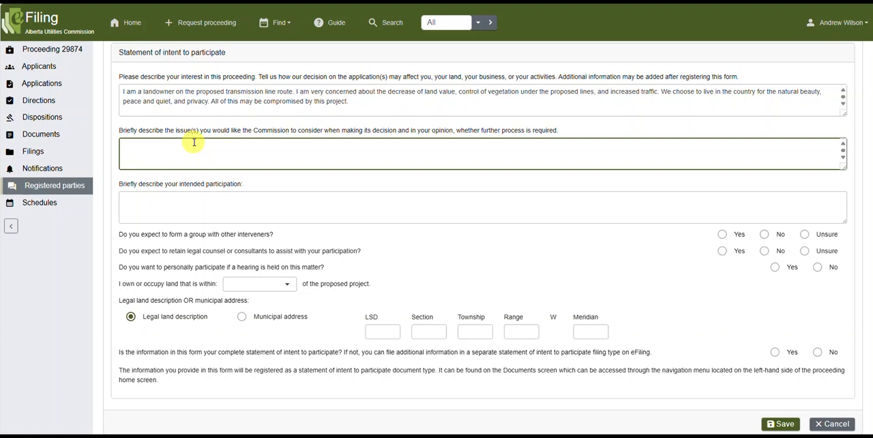
{"action": "type", "text": "I would like the Commission to review the proposed route to see if there are less populated options, review real estate values and impacts of increased traffic in the area, and review the schedule for vegetation control by the transmission facility owner. Additional questions should be directed to the applicant on these matters."}
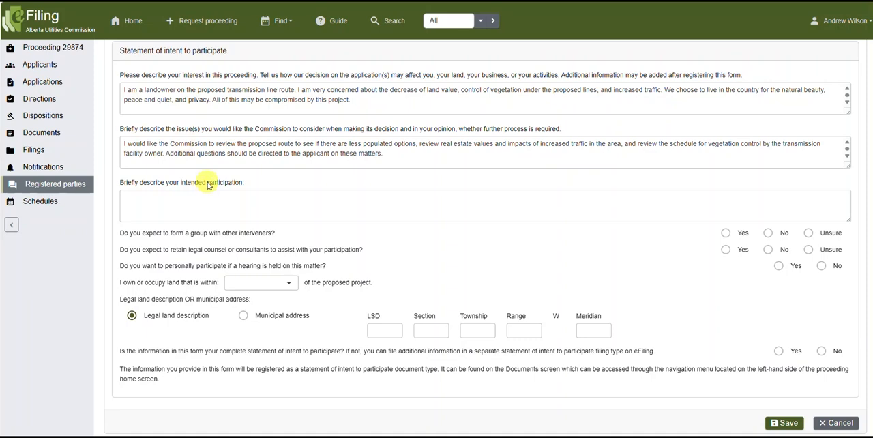
{"action": "left_click", "coordinate": [145, 198]}
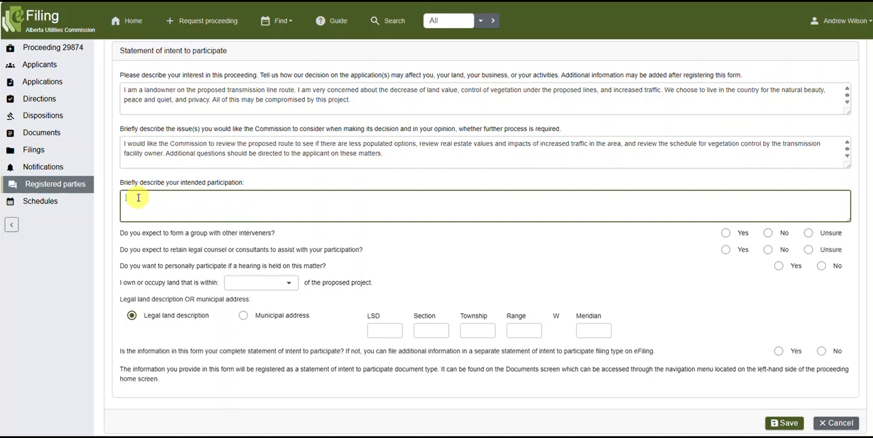
{"action": "type", "text": "I intend to submit evidence about my current land value and our serene way of life and I will attend any hearing if required."}
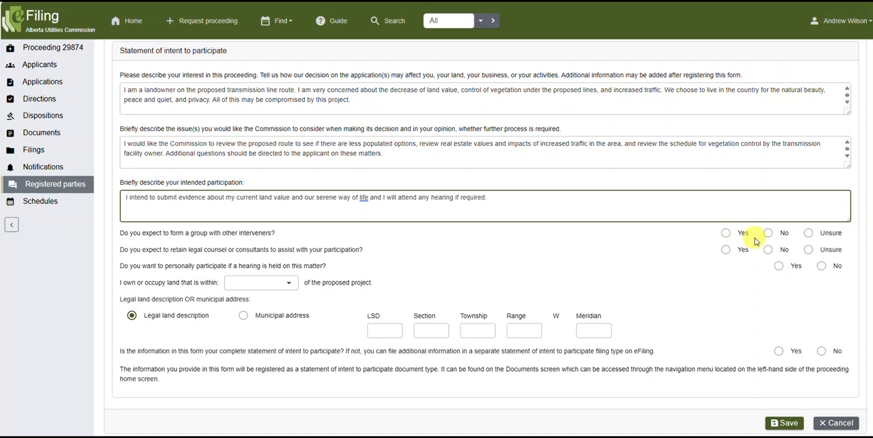
Answer Unsure on group formation and on legal counsel, Yes on personal hearing participation, and set the land's distance from the project to 800 metres.
{"action": "left_click", "coordinate": [808, 233]}
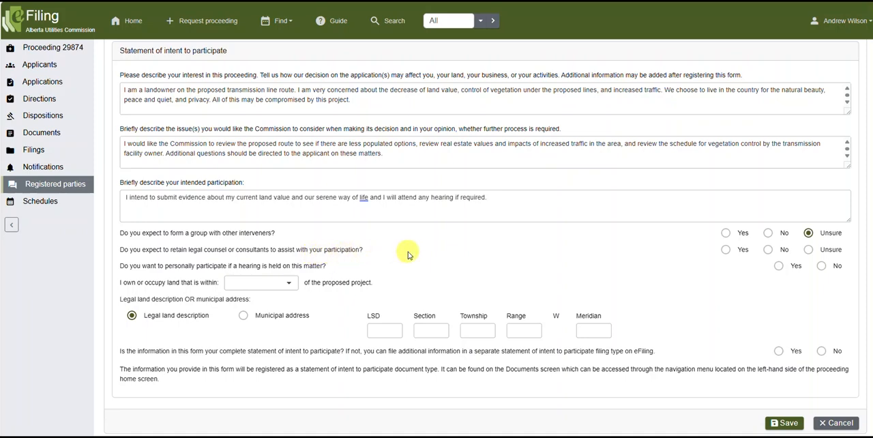
{"action": "left_click", "coordinate": [810, 251]}
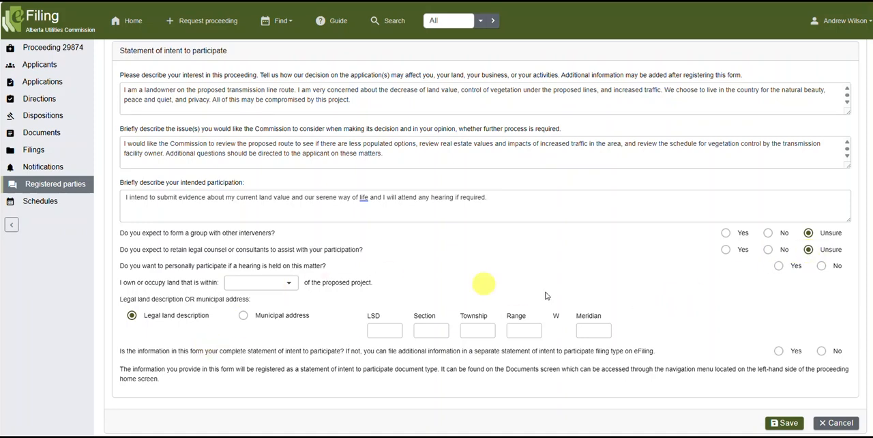
{"action": "left_click", "coordinate": [779, 266]}
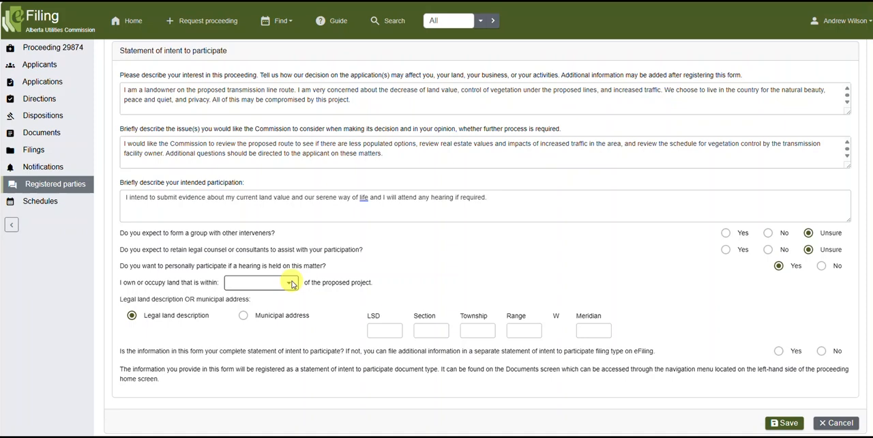
{"action": "left_click", "coordinate": [291, 283]}
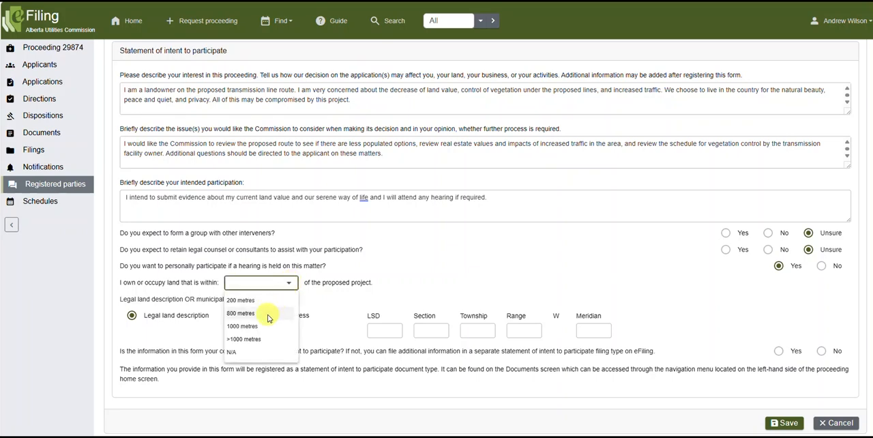
{"action": "left_click", "coordinate": [238, 315]}
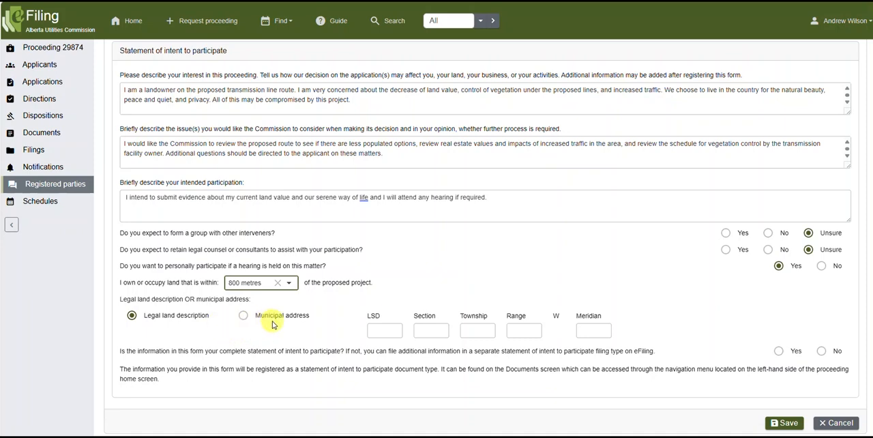
{"action": "left_click", "coordinate": [244, 316]}
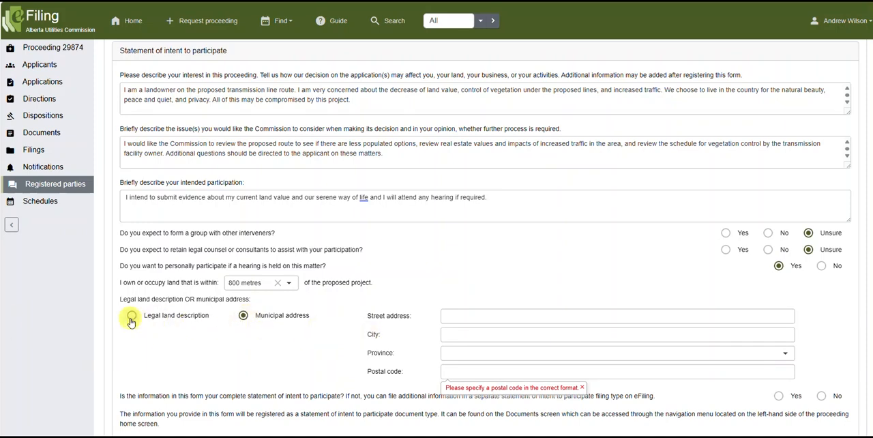
{"action": "scroll", "coordinate": [133, 319], "scroll_direction": "down", "scroll_amount": 1}
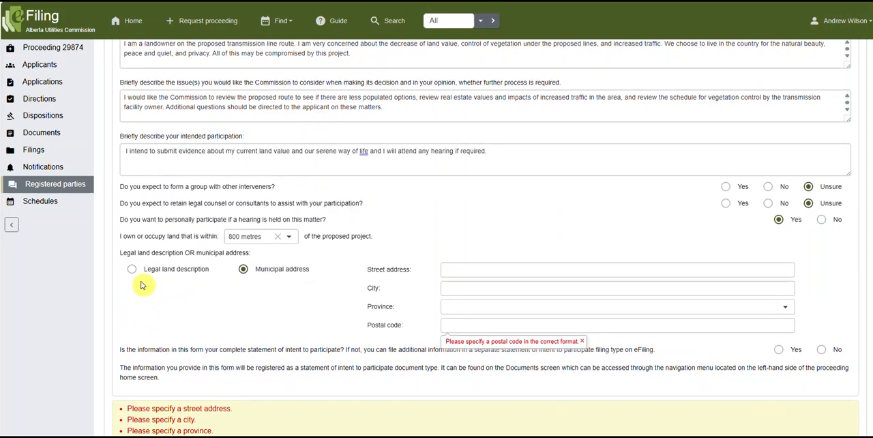
{"action": "left_click", "coordinate": [133, 273]}
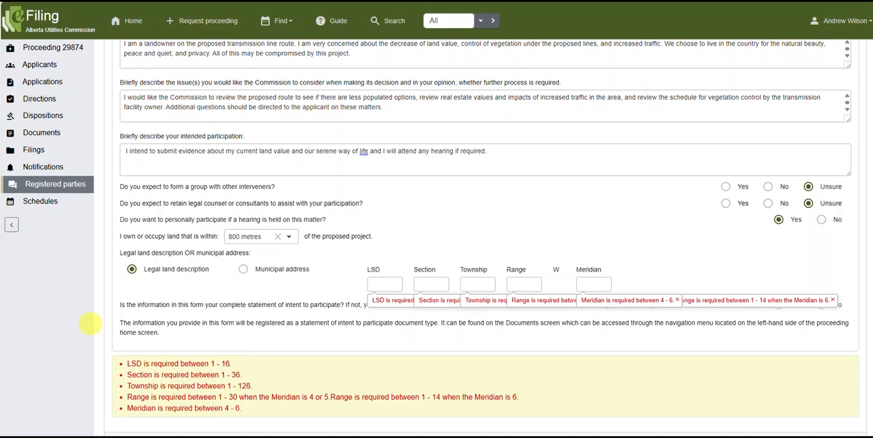
Enter LSD 12, section 12 and township 112 in the legal land description.
{"action": "scroll", "coordinate": [386, 261], "scroll_direction": "down", "scroll_amount": 1}
{"action": "left_click", "coordinate": [386, 261]}
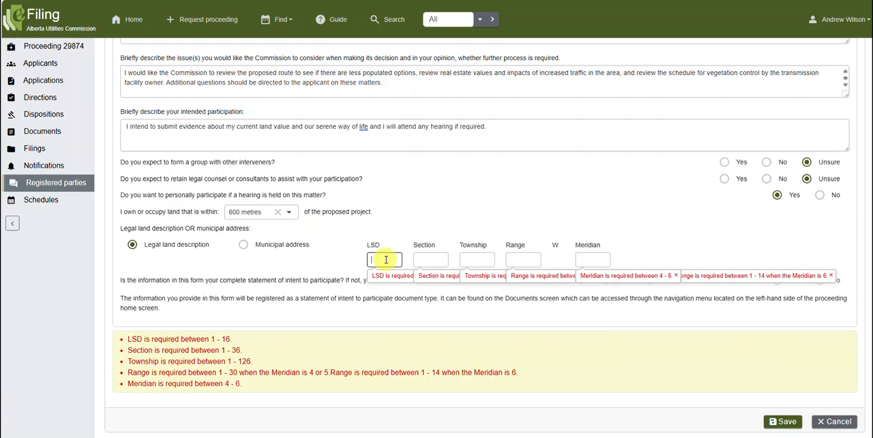
{"action": "type", "text": "12"}
{"action": "left_click", "coordinate": [424, 261]}
{"action": "type", "text": "12"}
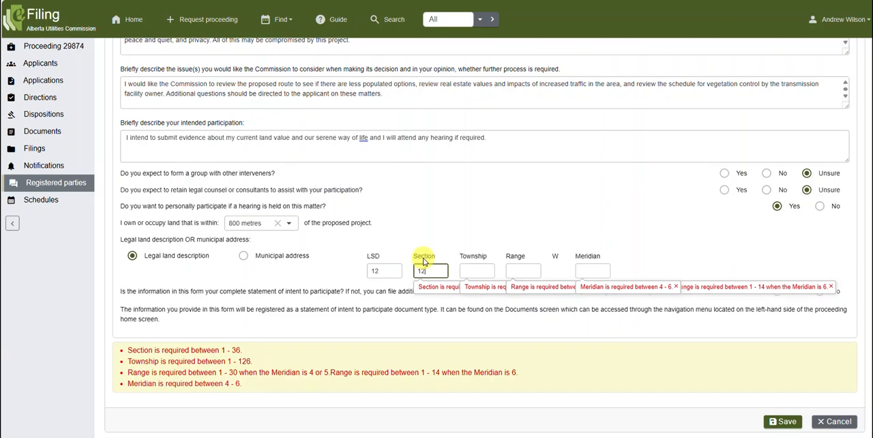
{"action": "left_click", "coordinate": [487, 276]}
{"action": "type", "text": "11"}
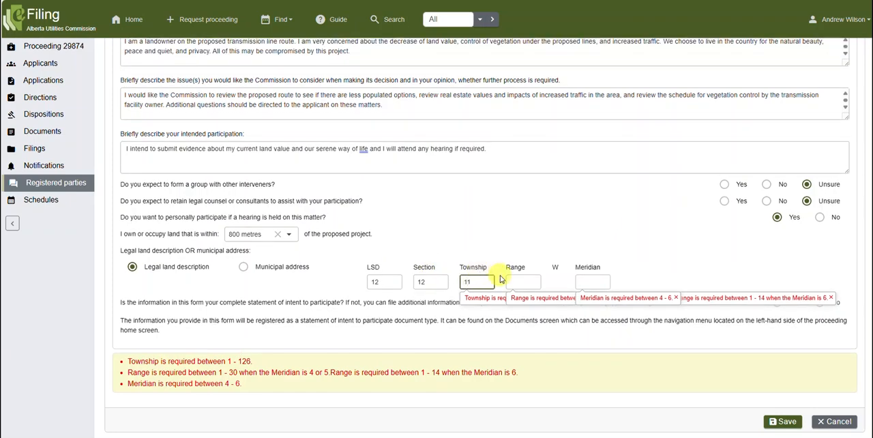
{"action": "type", "text": "2"}
Complete the legal land description with range 4 and meridian 5.
{"action": "left_click", "coordinate": [513, 281]}
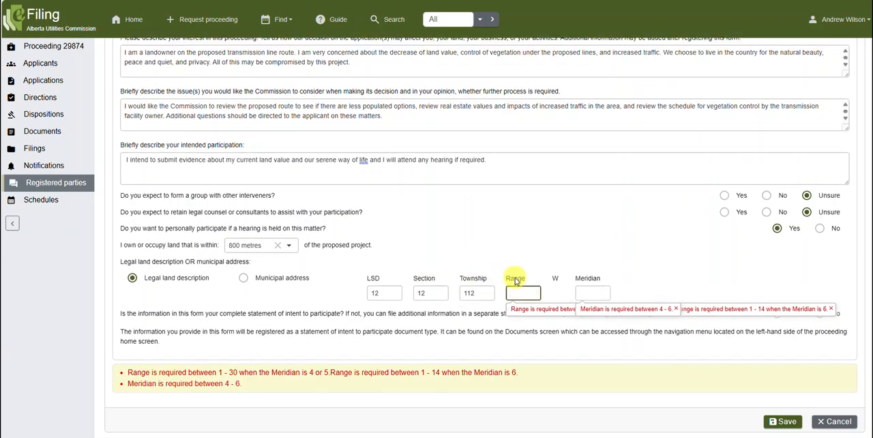
{"action": "type", "text": "4"}
{"action": "left_click", "coordinate": [590, 292]}
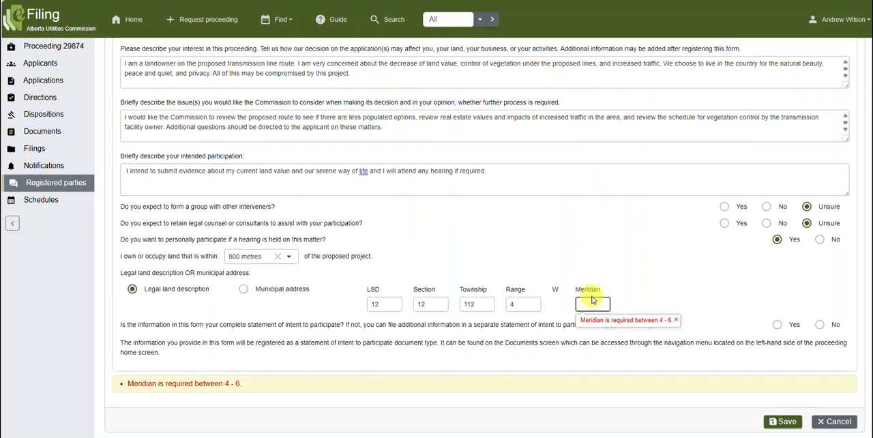
{"action": "type", "text": "5"}
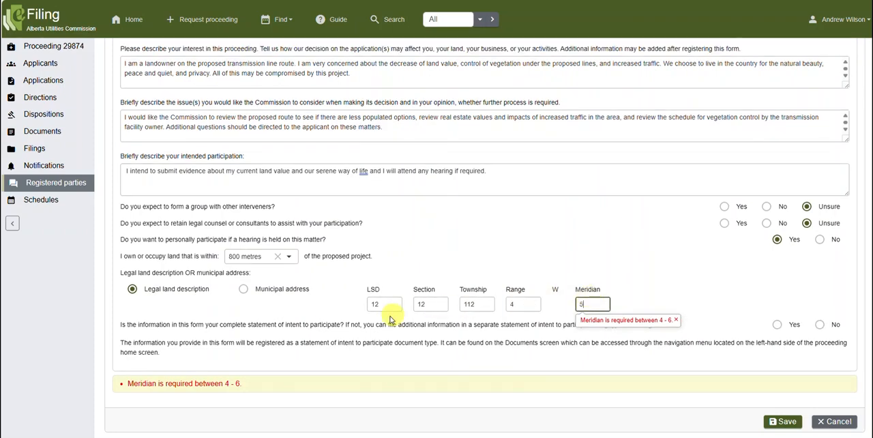
{"action": "left_click", "coordinate": [365, 334]}
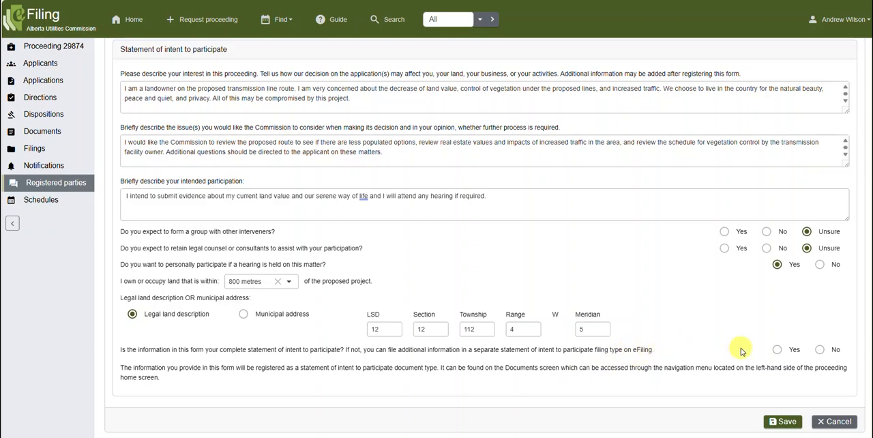
Answer Yes to the form being the complete statement of intent to participate, and save the registration.
{"action": "left_click", "coordinate": [777, 350]}
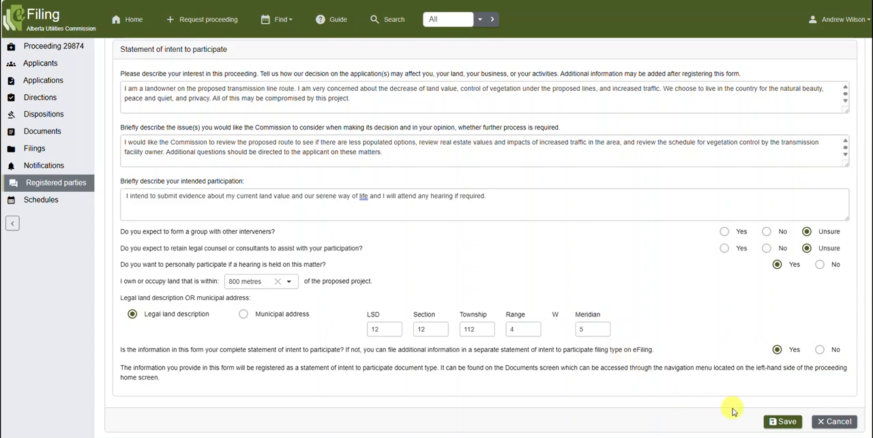
{"action": "left_click", "coordinate": [788, 422]}
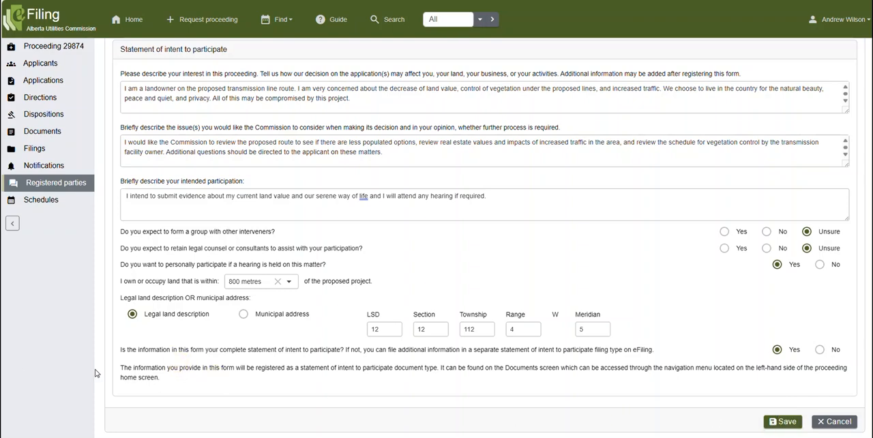
{"action": "left_click", "coordinate": [784, 421]}
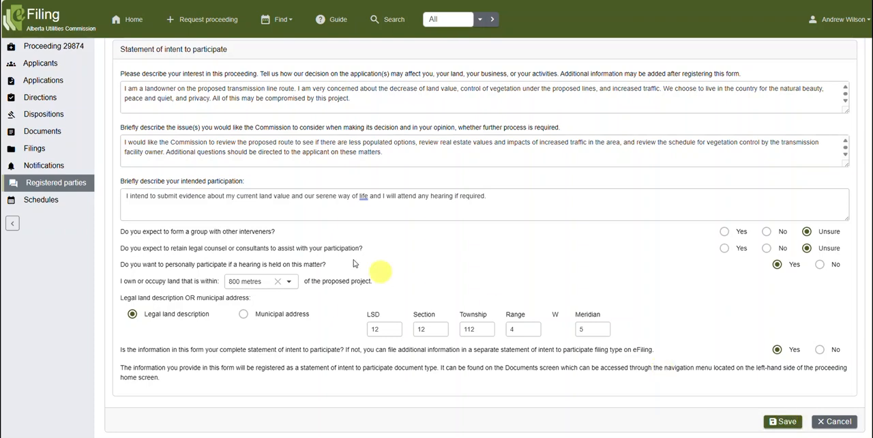
{"action": "left_click", "coordinate": [44, 128]}
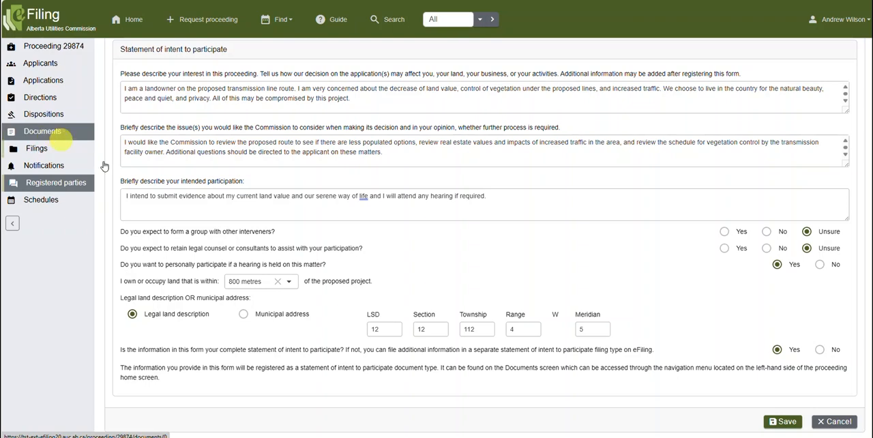
{"action": "left_click", "coordinate": [784, 421]}
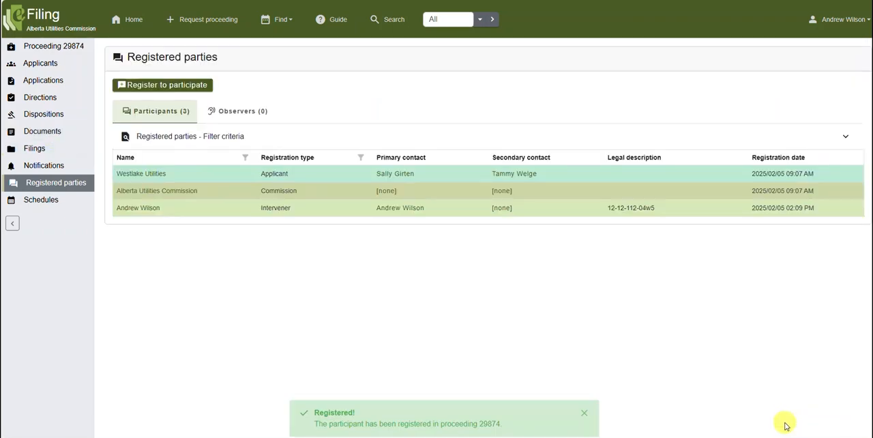